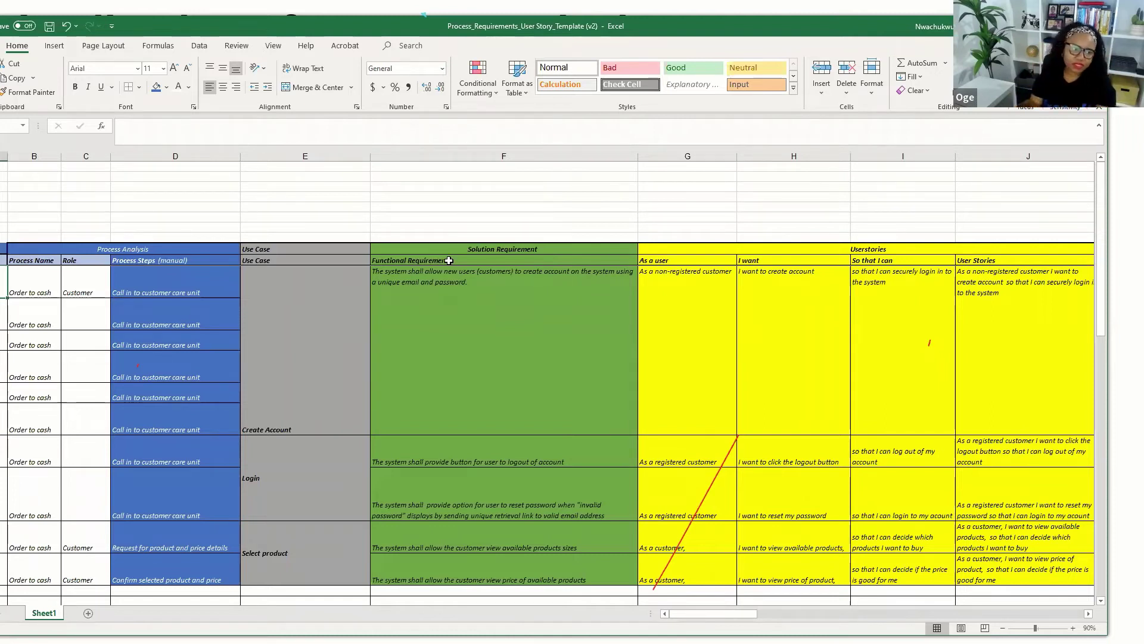
Fill the Customer role down column C from row 14 to row 21.
left_click(32, 285)
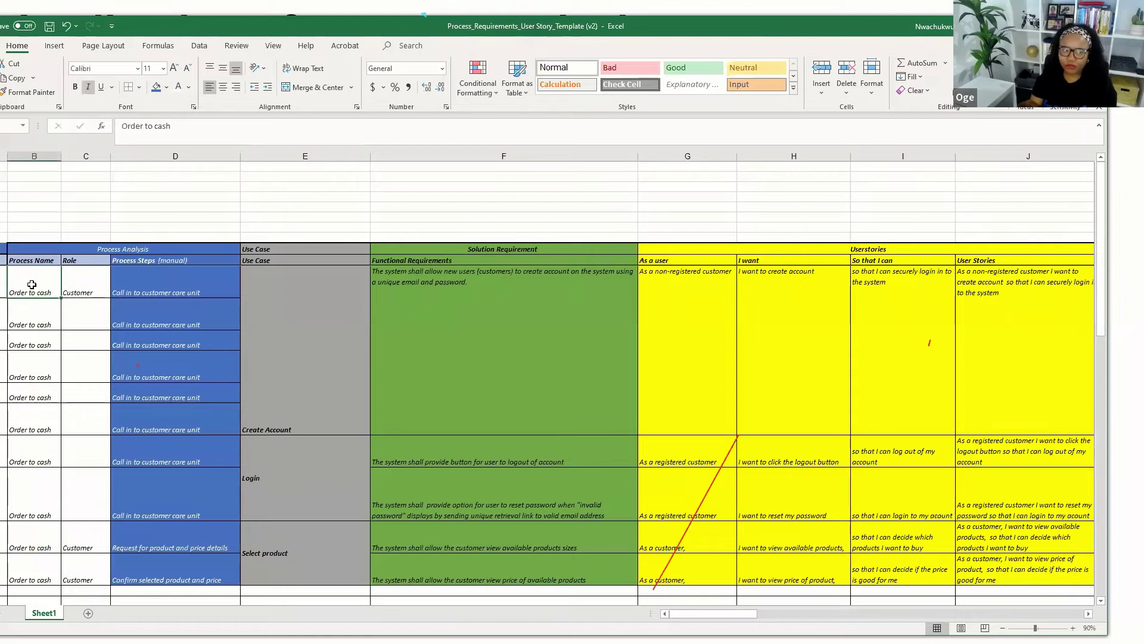
key("Left")
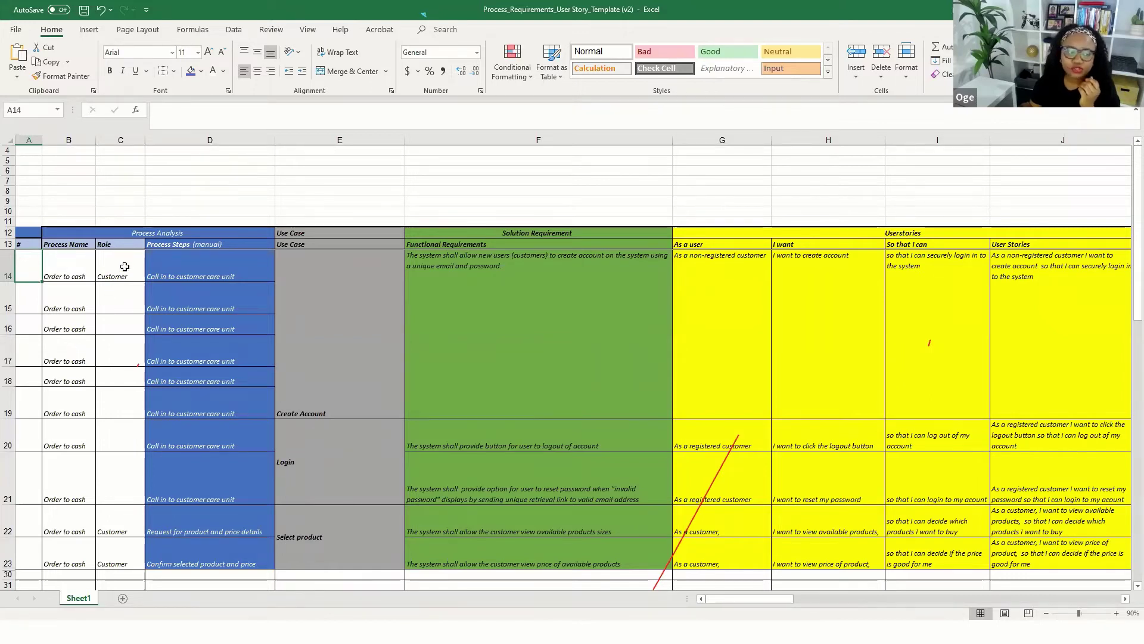
left_click_drag(120, 269, 120, 497)
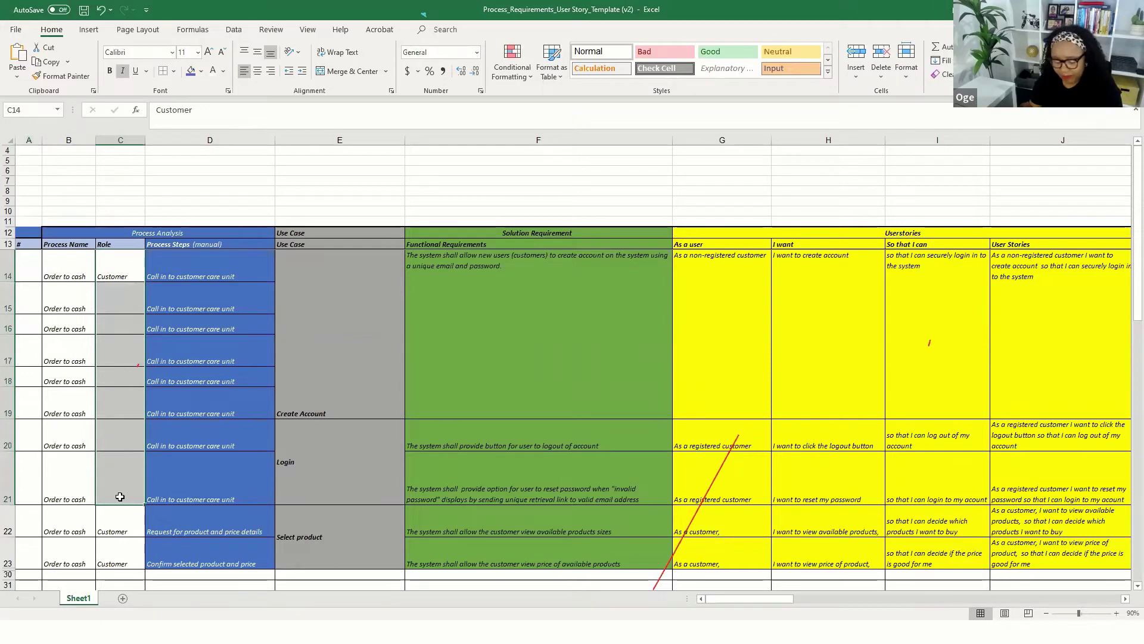
key("ctrl+d")
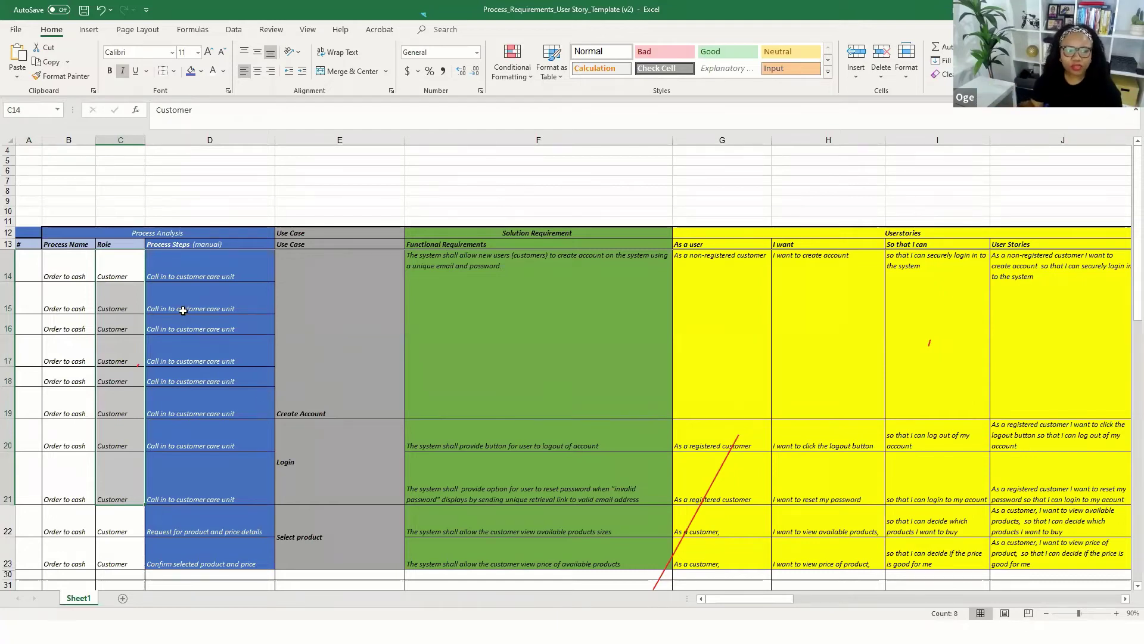
Review the process names and the manual process steps recorded in the Process Analysis section, rows 14 to 20.
left_click(63, 272)
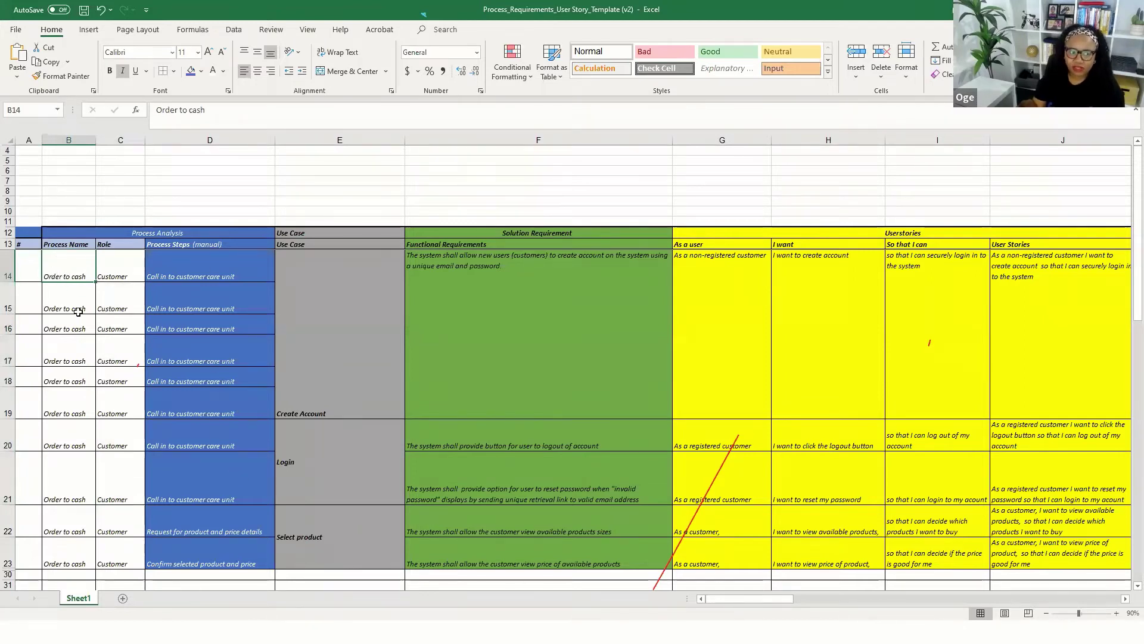
scroll(122, 301, "down", 1)
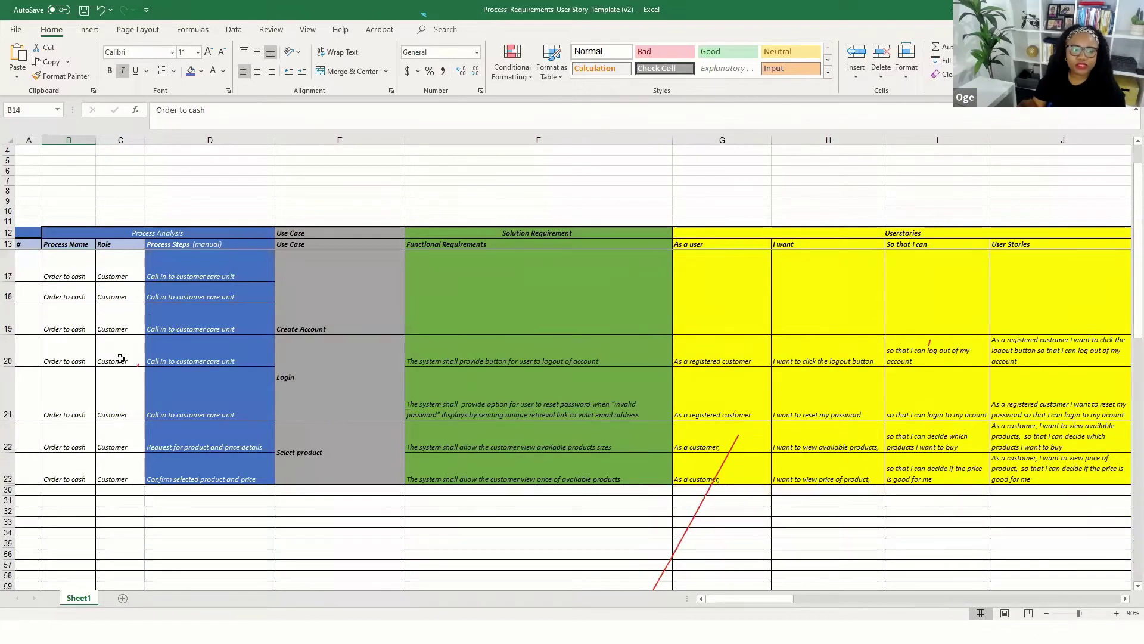
scroll(105, 282, "up", 1)
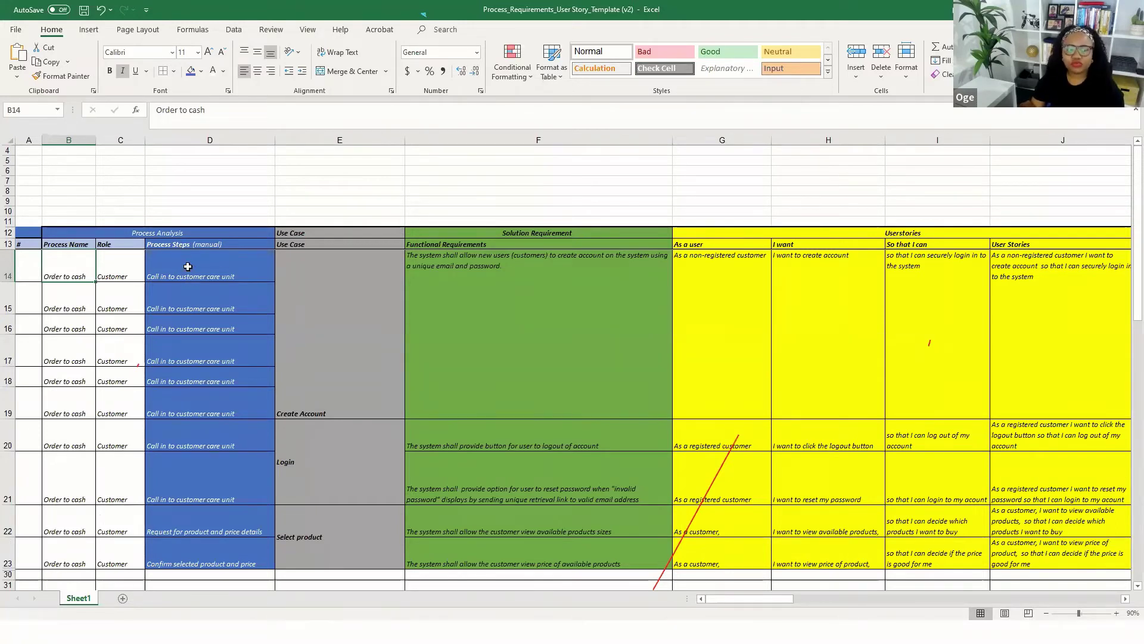
left_click(192, 325)
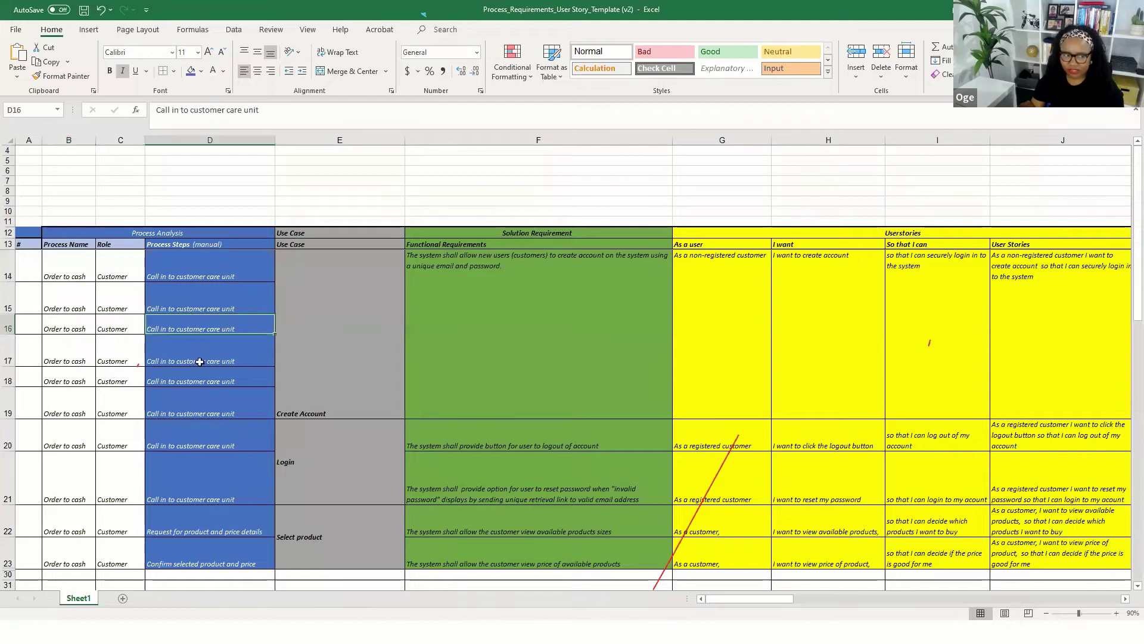
left_click(202, 383)
left_click(207, 433)
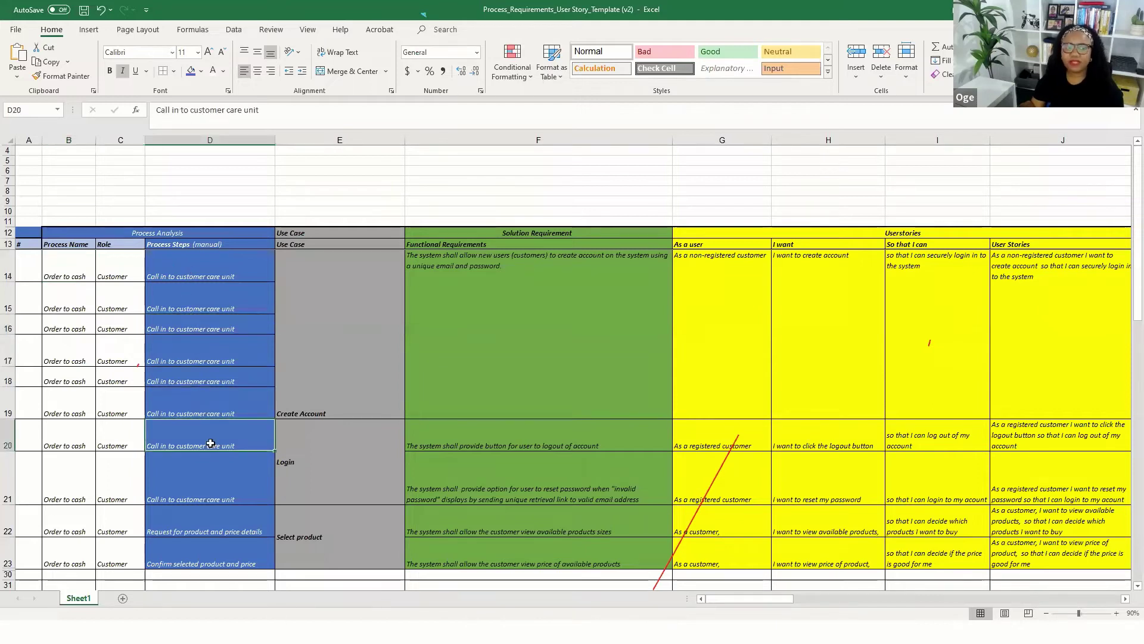
left_click(200, 272)
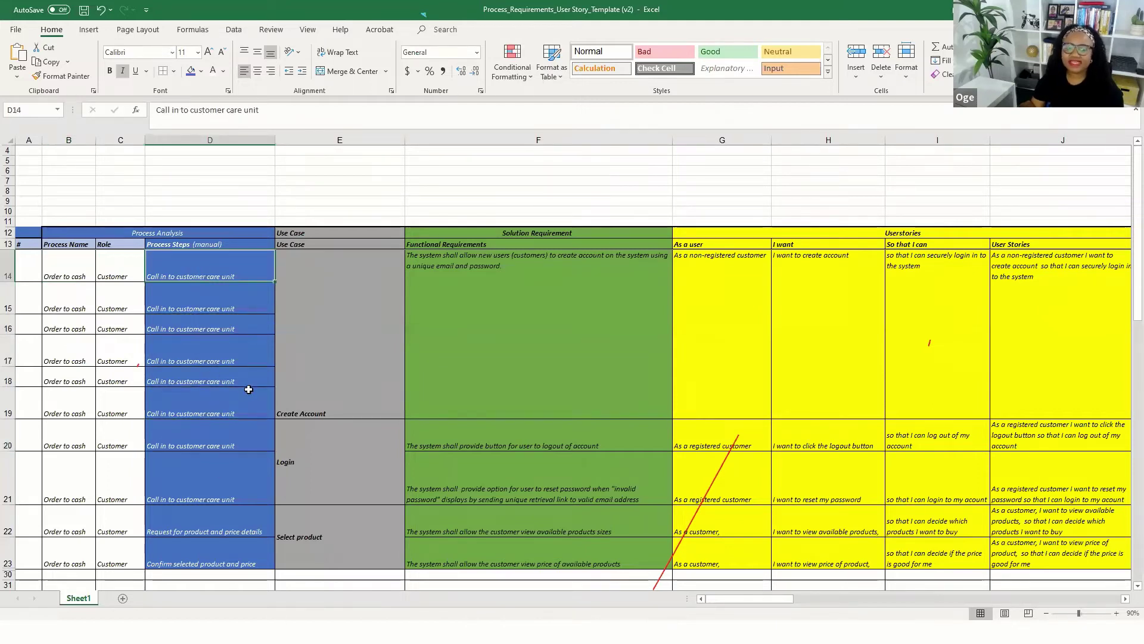
Review the Create Account, Login and Select product use cases and the section headings from Process Analysis to Test cases.
left_click(318, 316)
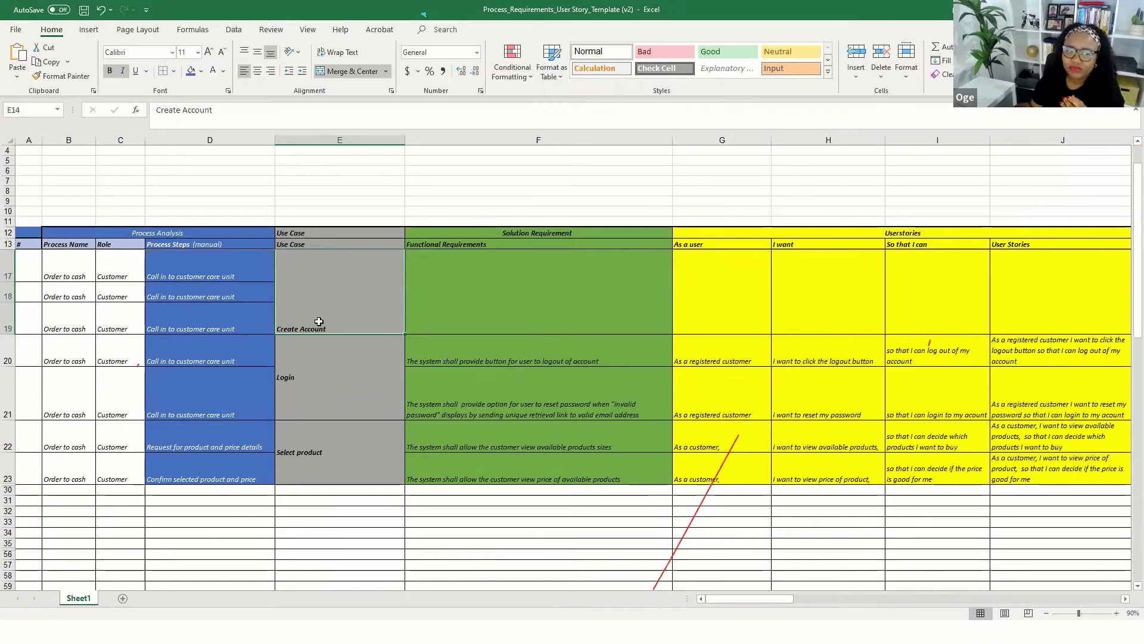
scroll(319, 322, "down", 1)
scroll(322, 365, "up", 1)
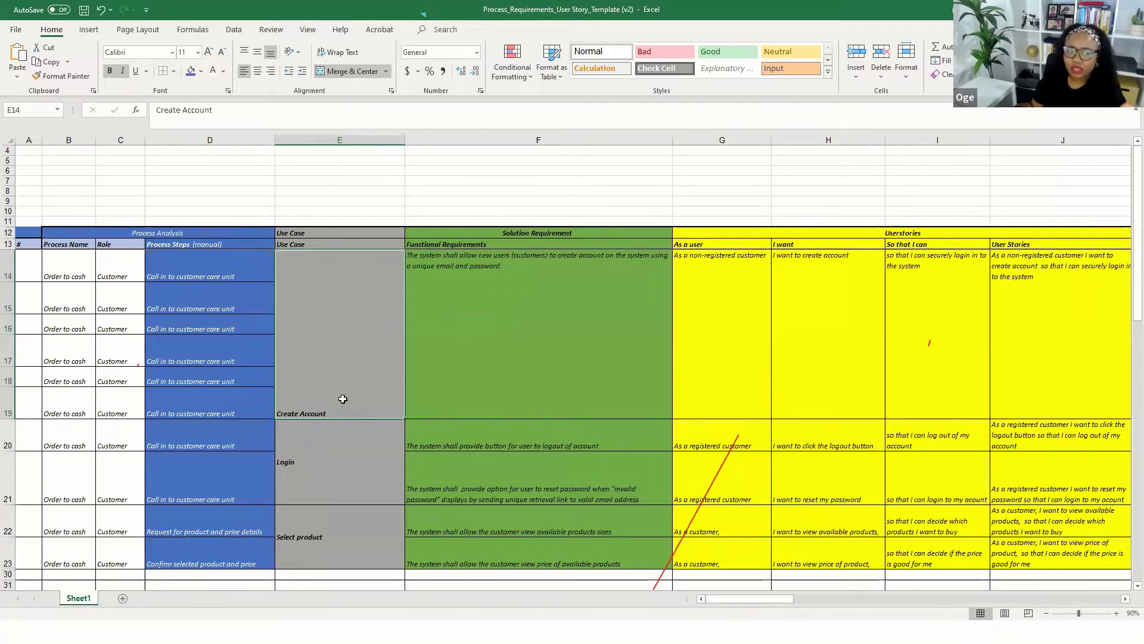
left_click(328, 464)
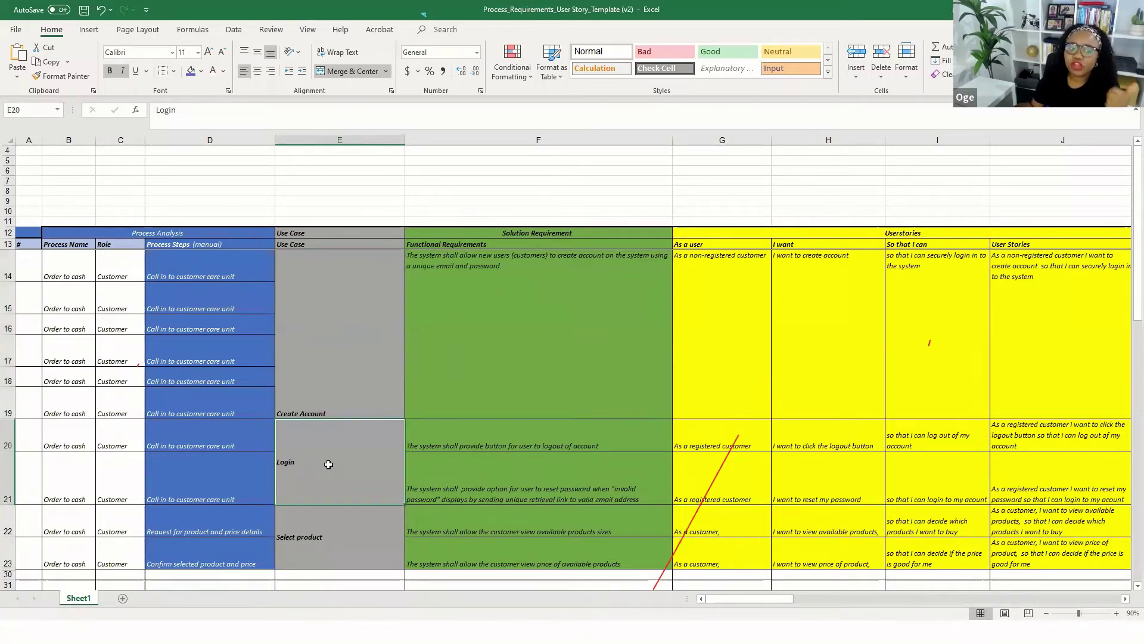
left_click(314, 541)
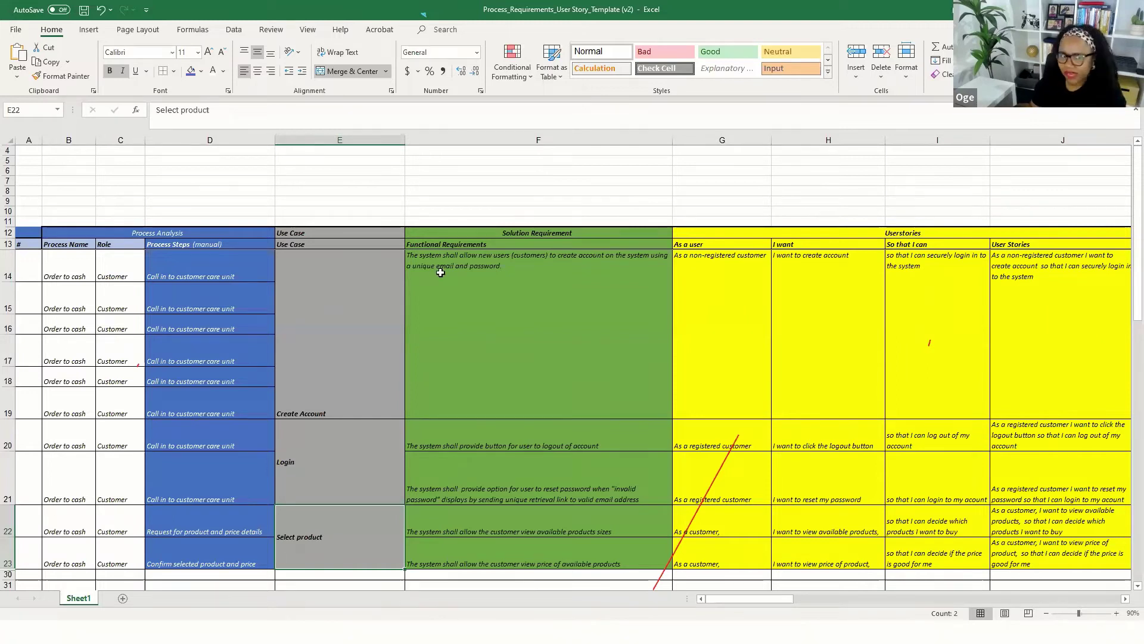
left_click(328, 376)
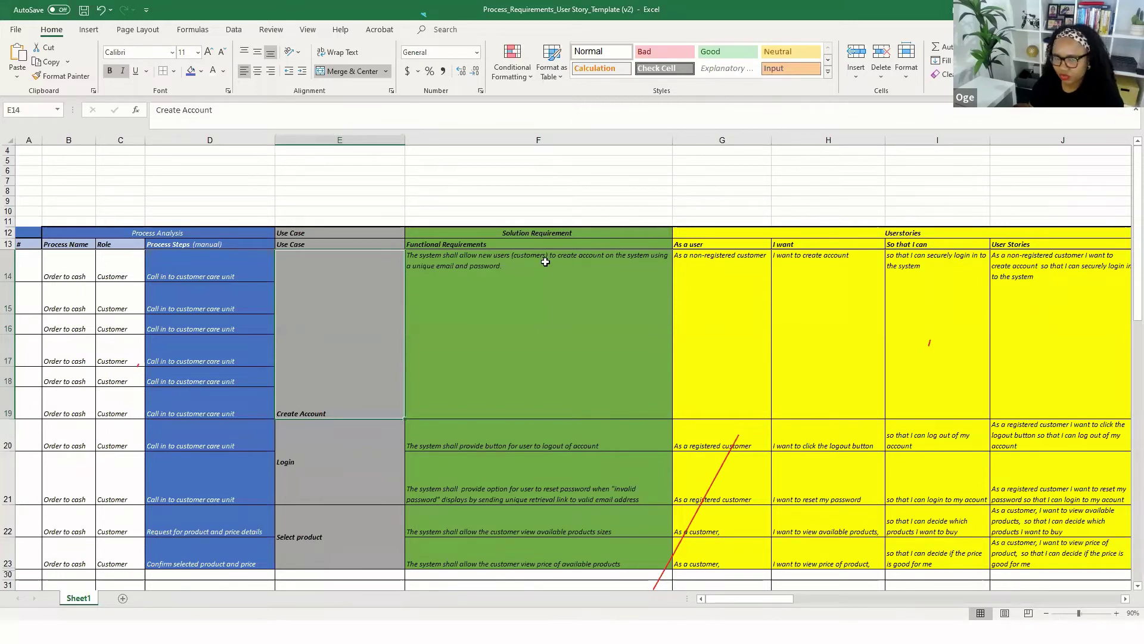
left_click(172, 234)
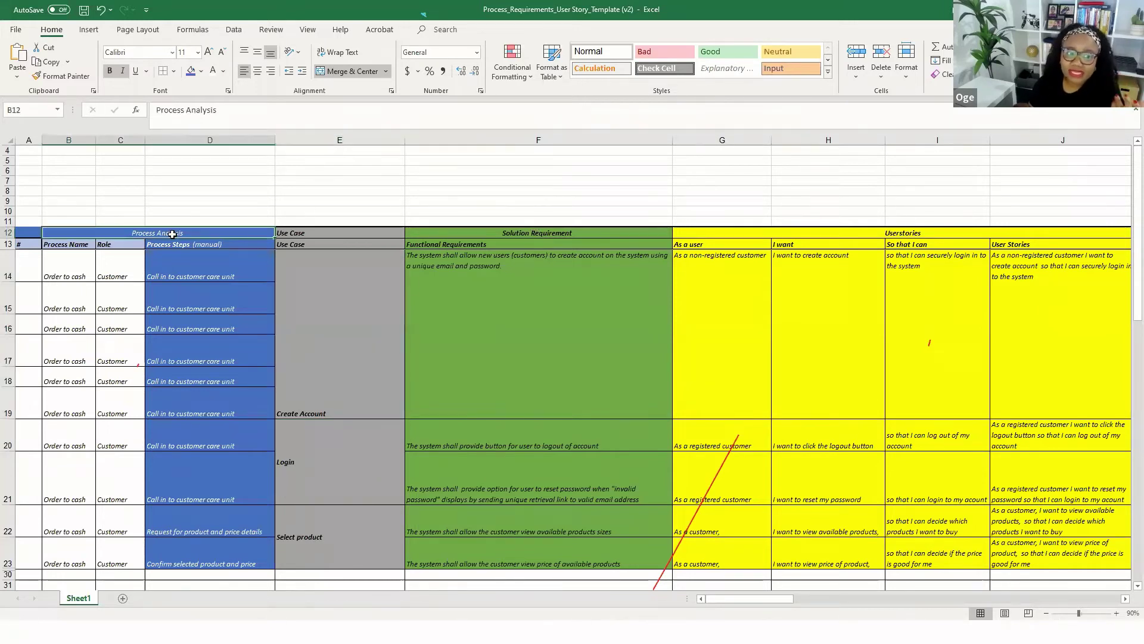
left_click(301, 233)
left_click(846, 231)
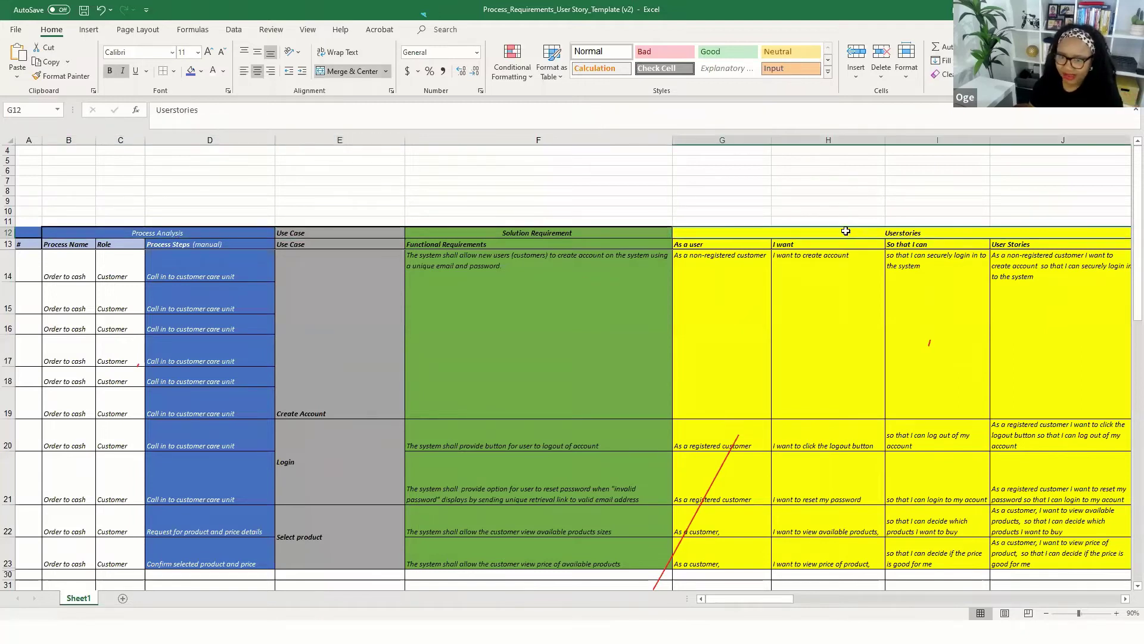
key("Right")
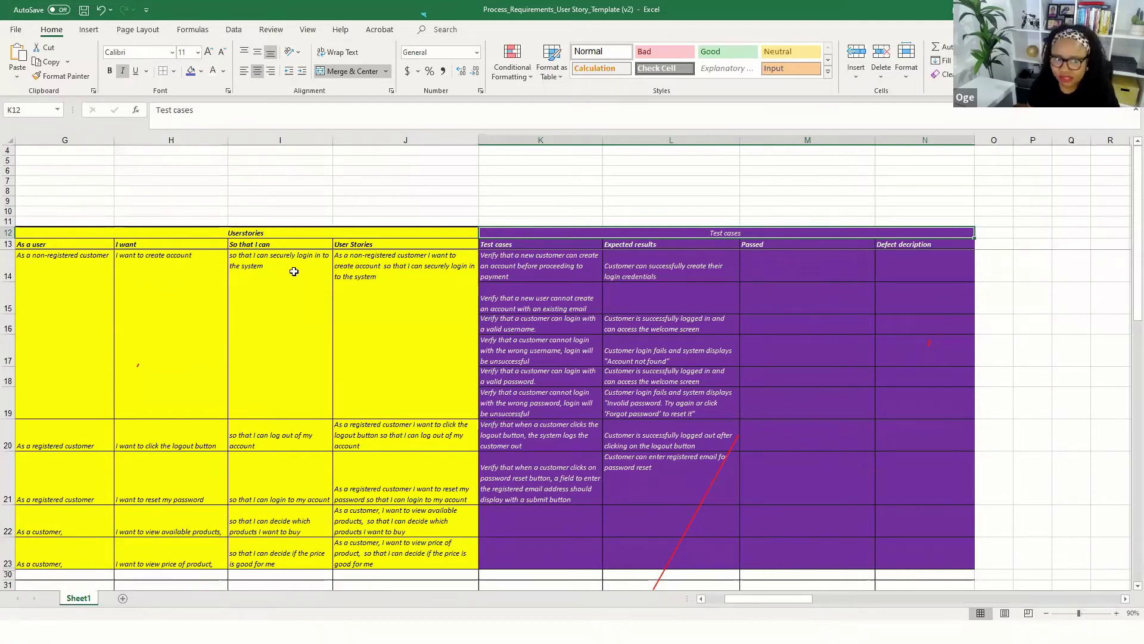
Examine the combined user story in row 14 and its component columns: As a user, I want and So that I can.
left_click(365, 279)
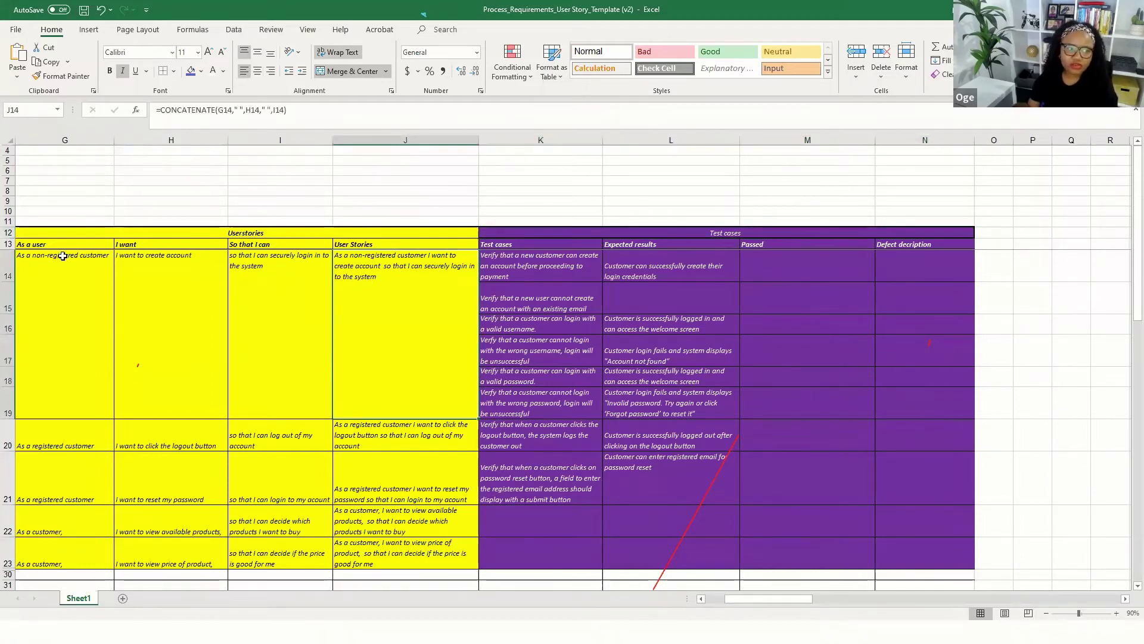
left_click(47, 244)
left_click(167, 244)
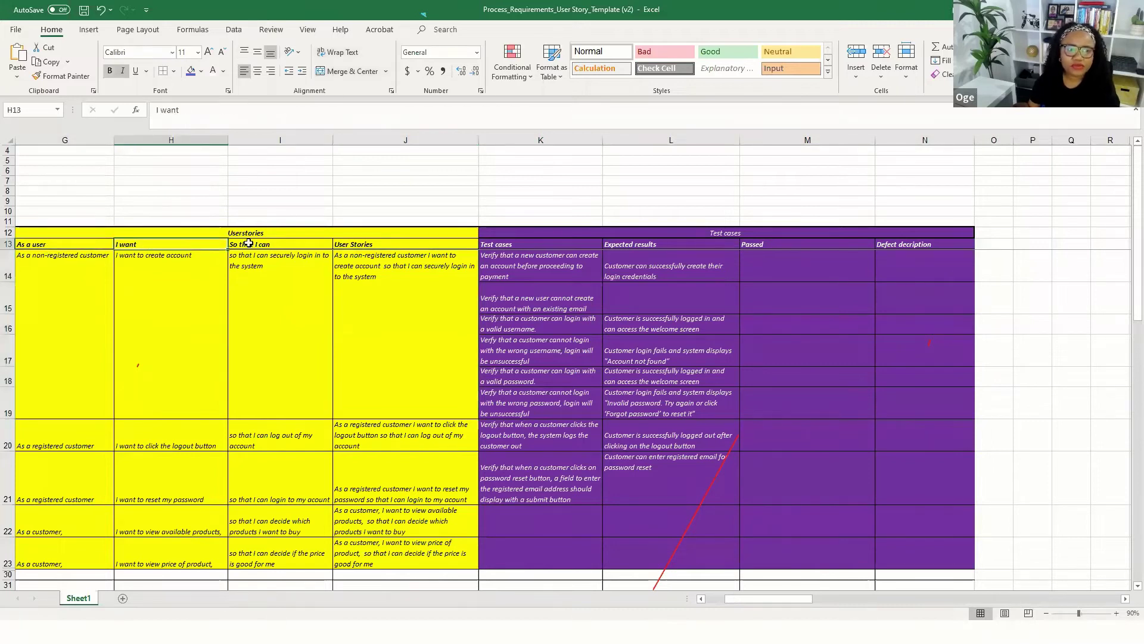
left_click(249, 243)
left_click(65, 245)
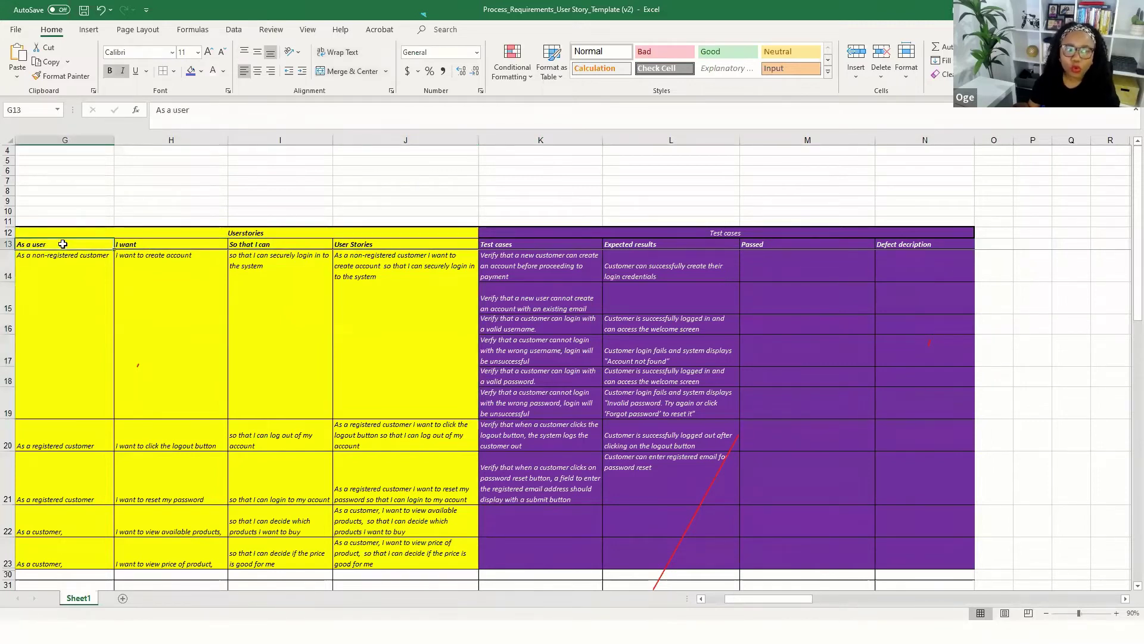
left_click(158, 248)
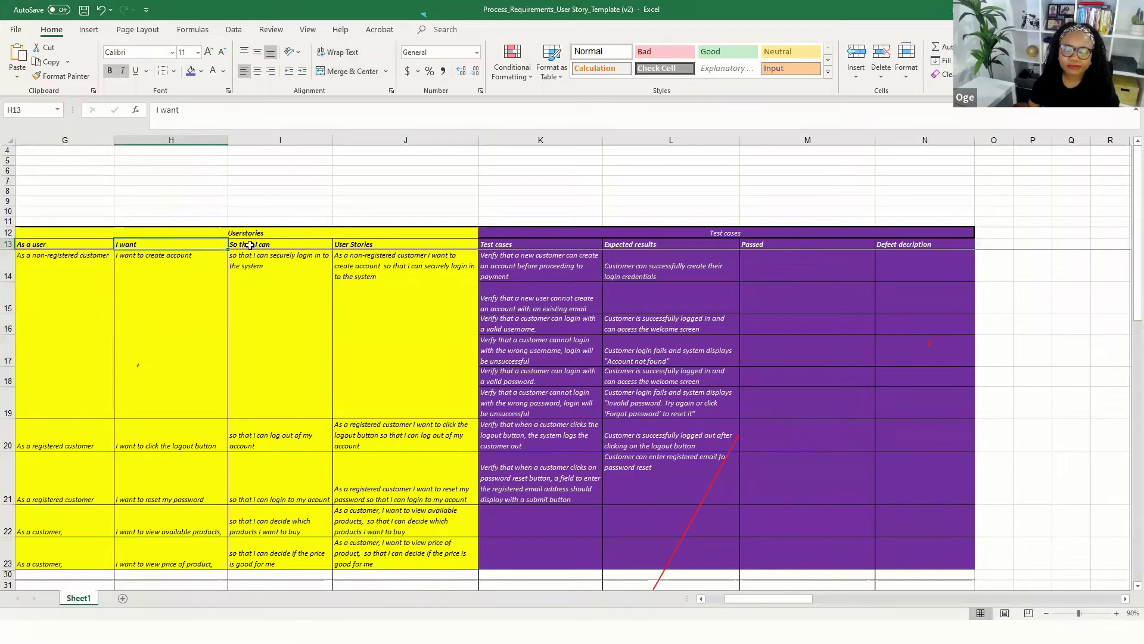
left_click(250, 245)
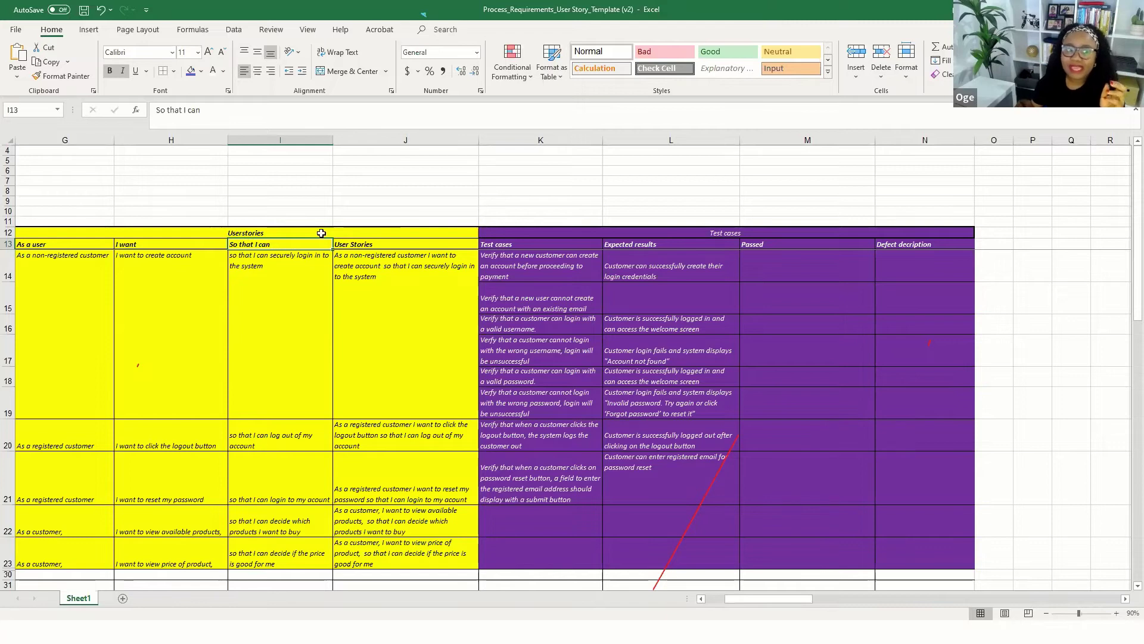
left_click(265, 266)
Trace the Create Account entry in row 14 from its manual process step through the functional requirement to its user story.
key("Left")
key("Left")
key("Left")
key("Left")
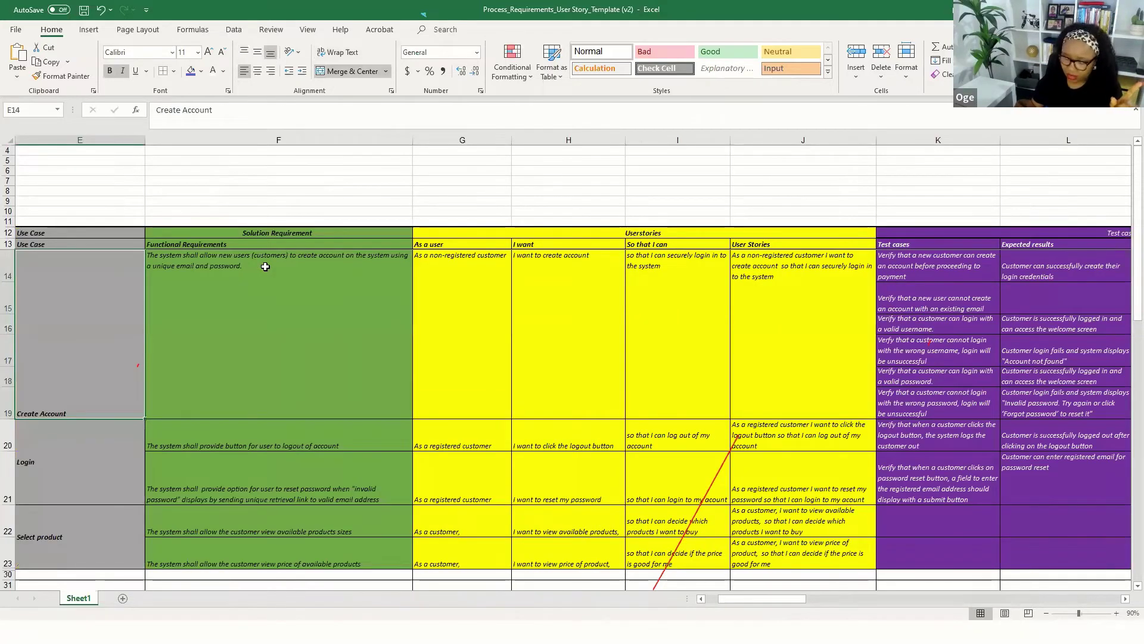
key("Left")
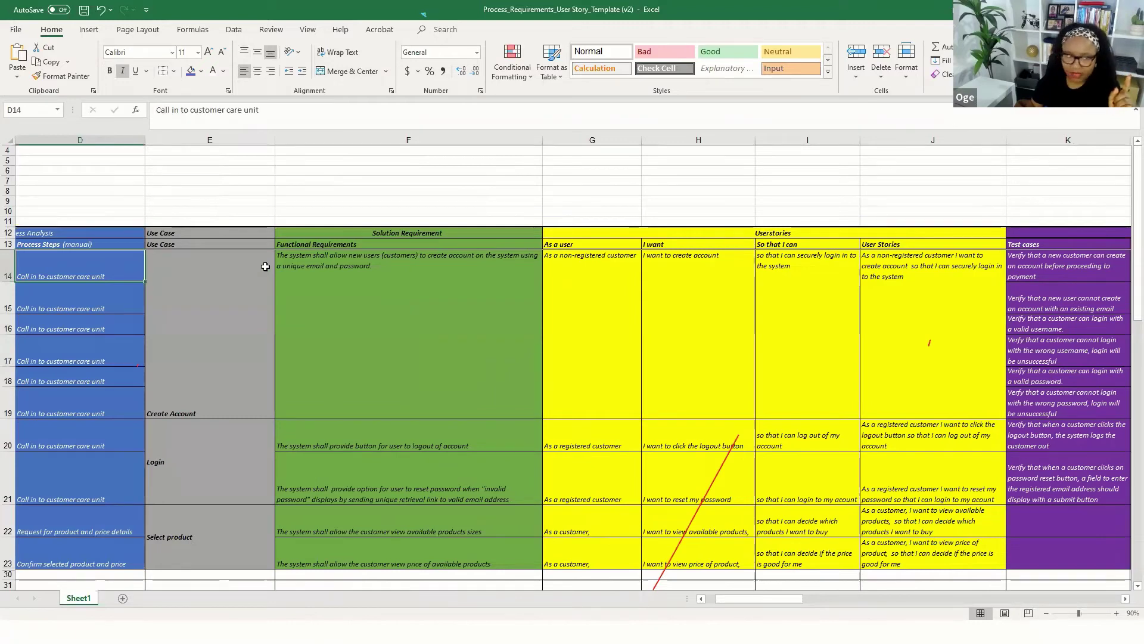
key("Right")
key("Right")
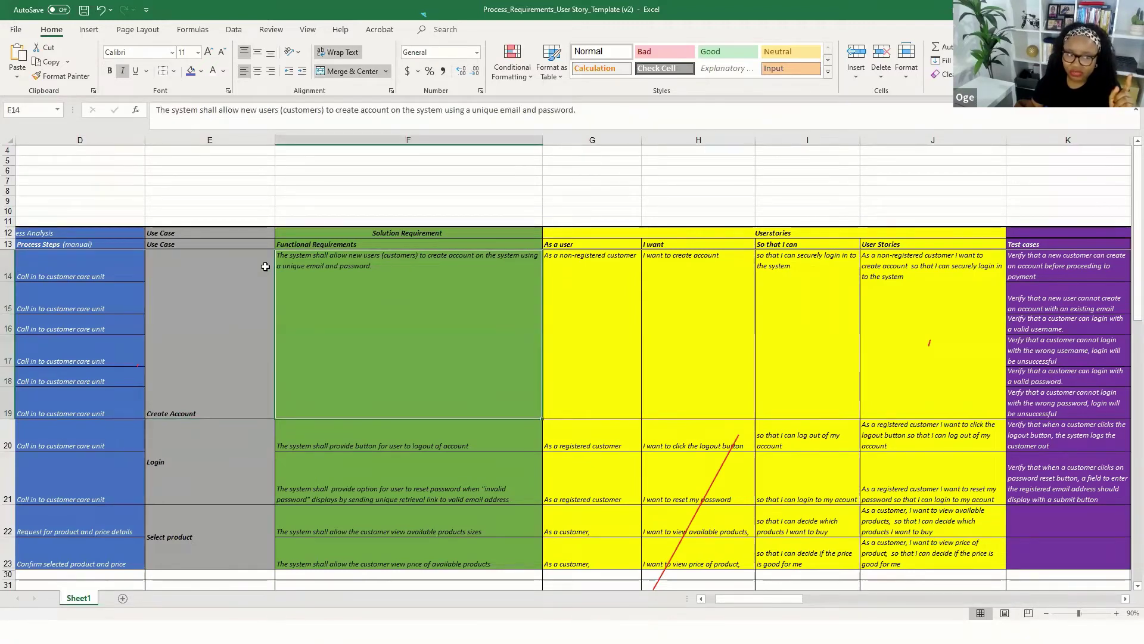
key("Down")
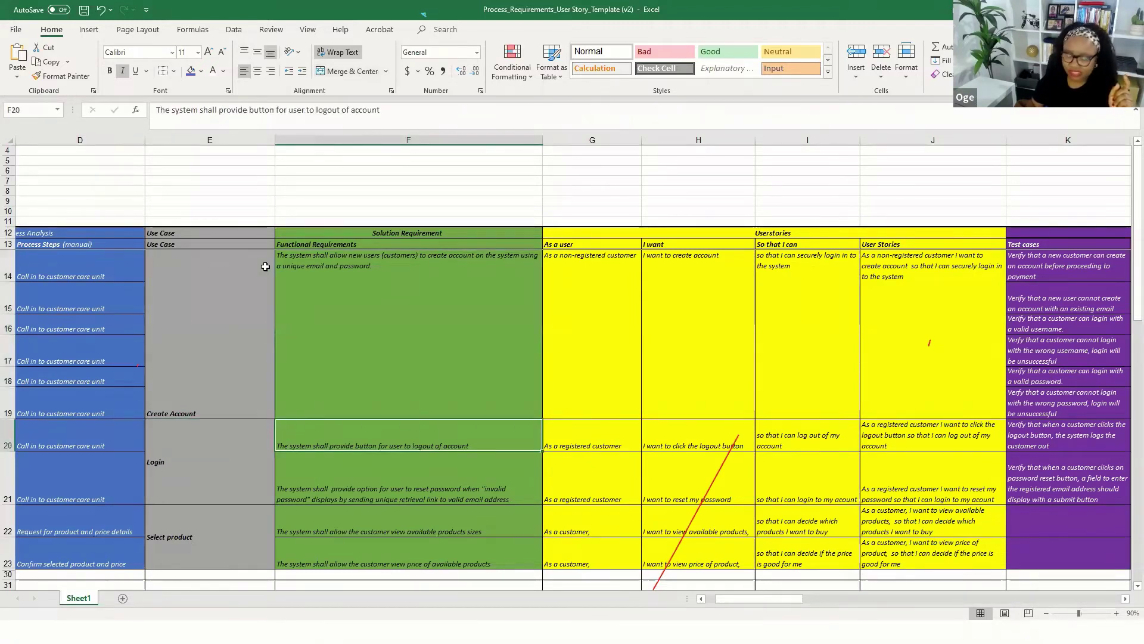
key("Up")
key("Right")
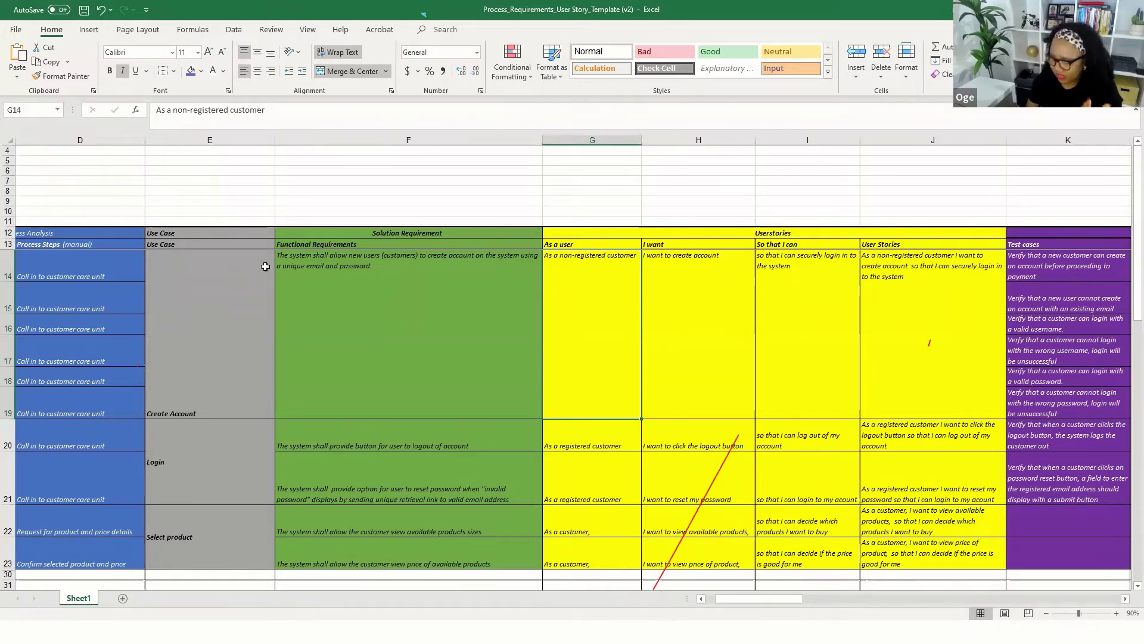
key("Right")
key("Right")
key("Right")
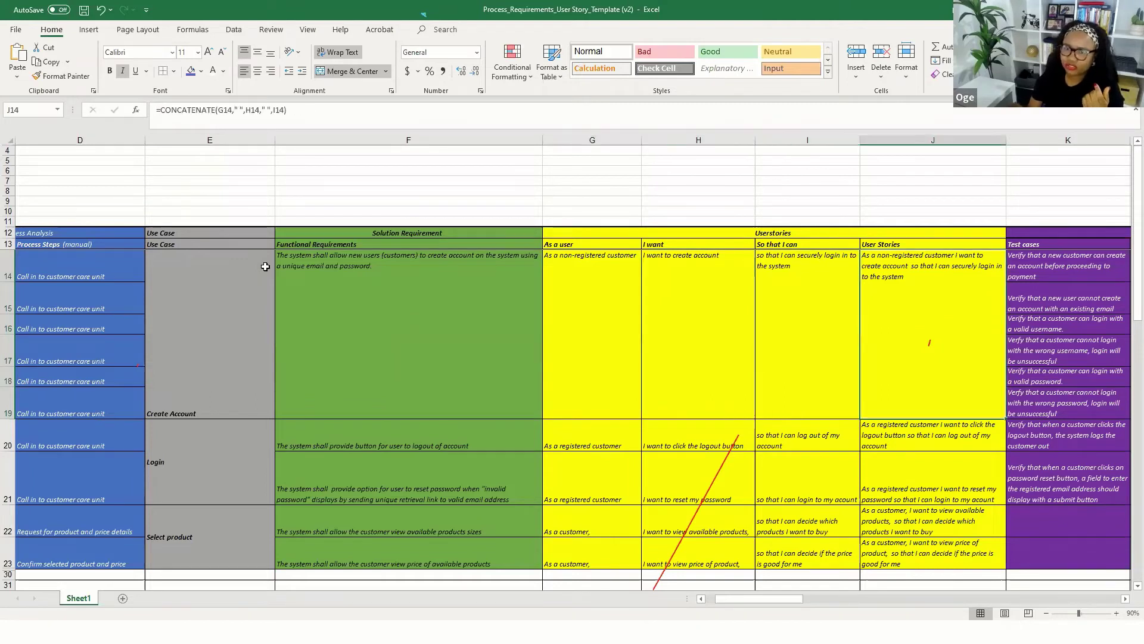
Go through the Create Account test cases in rows 14 to 19 and view the expected result for the wrong-password login.
key("Right")
key("Down")
key("Down")
key("Down")
key("Down")
key("Down")
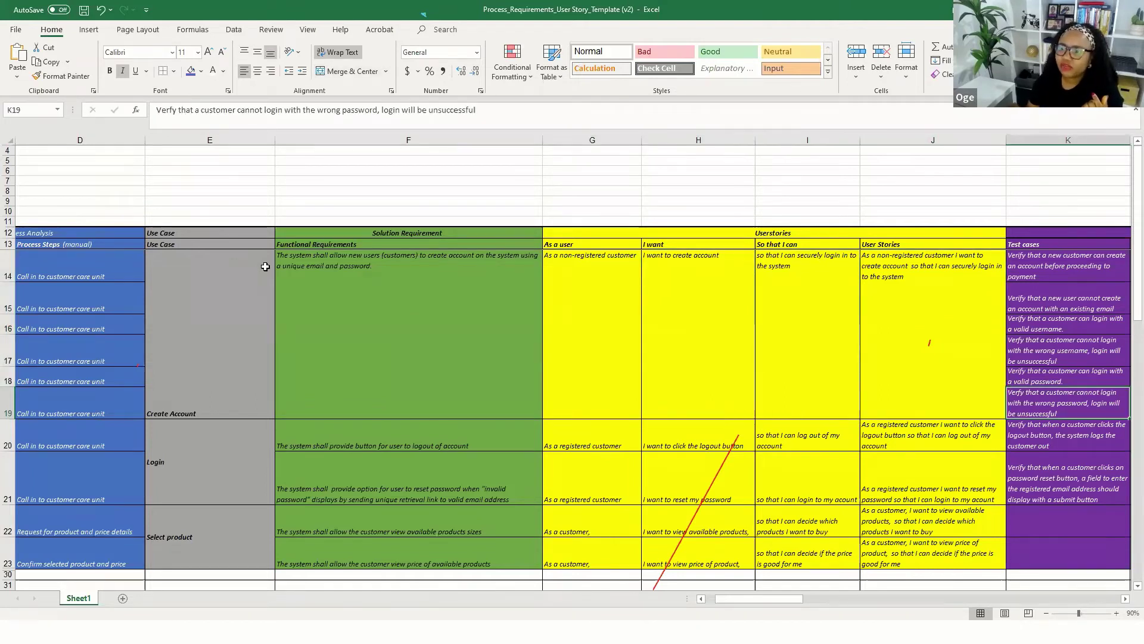
key("Right")
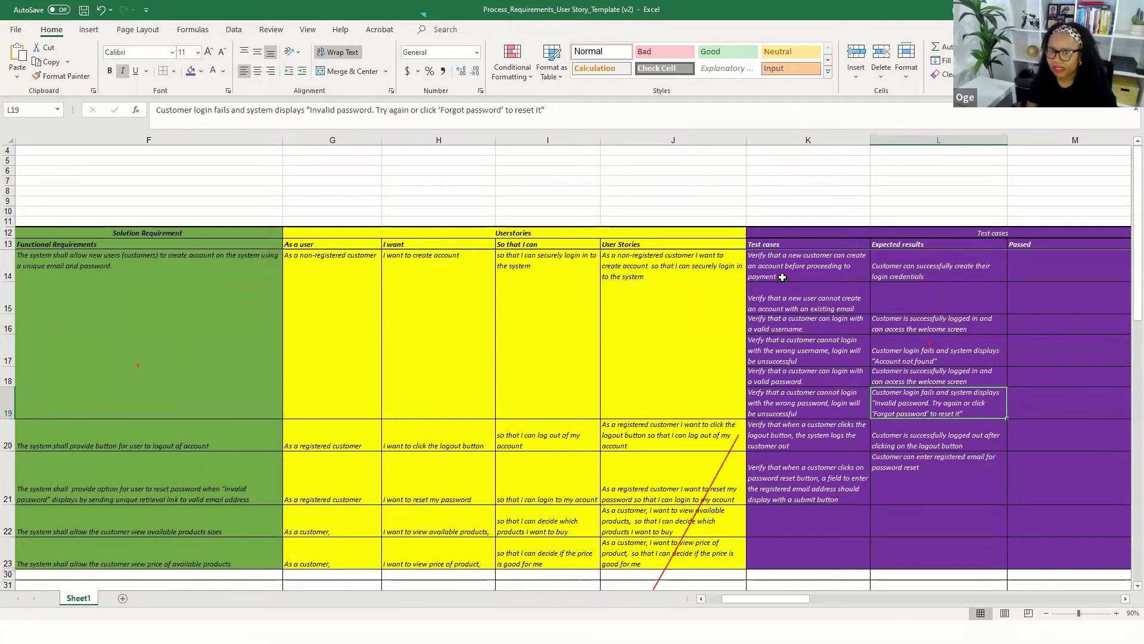
View the password reset and logout requirements, and trace the logout requirement back to its manual process step.
left_click(168, 458)
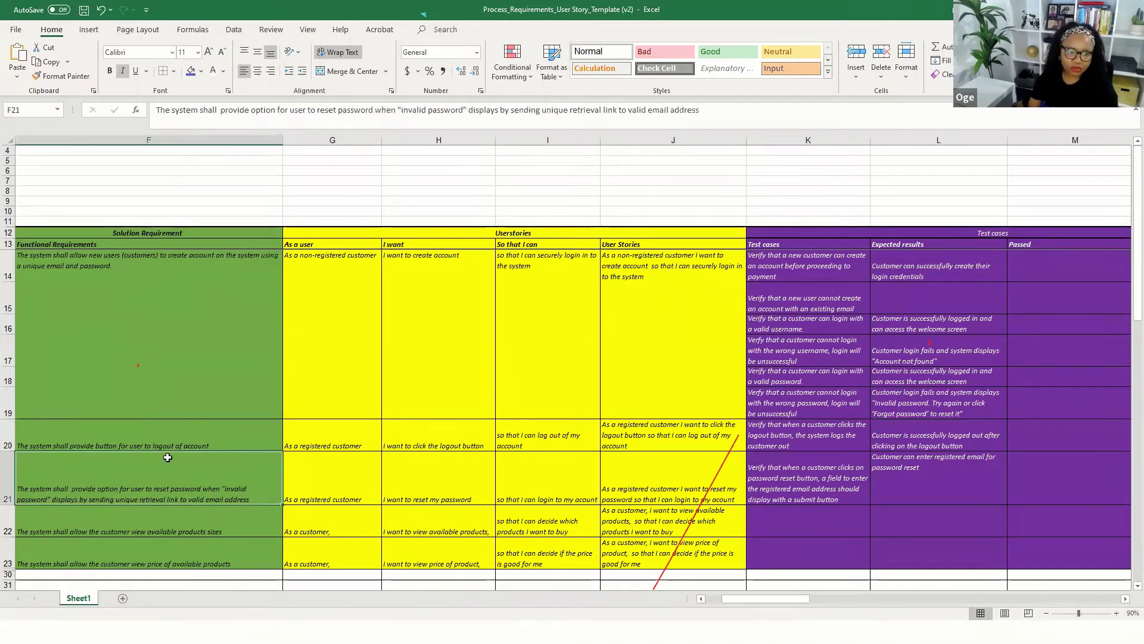
left_click(158, 428)
key("Left")
key("Left")
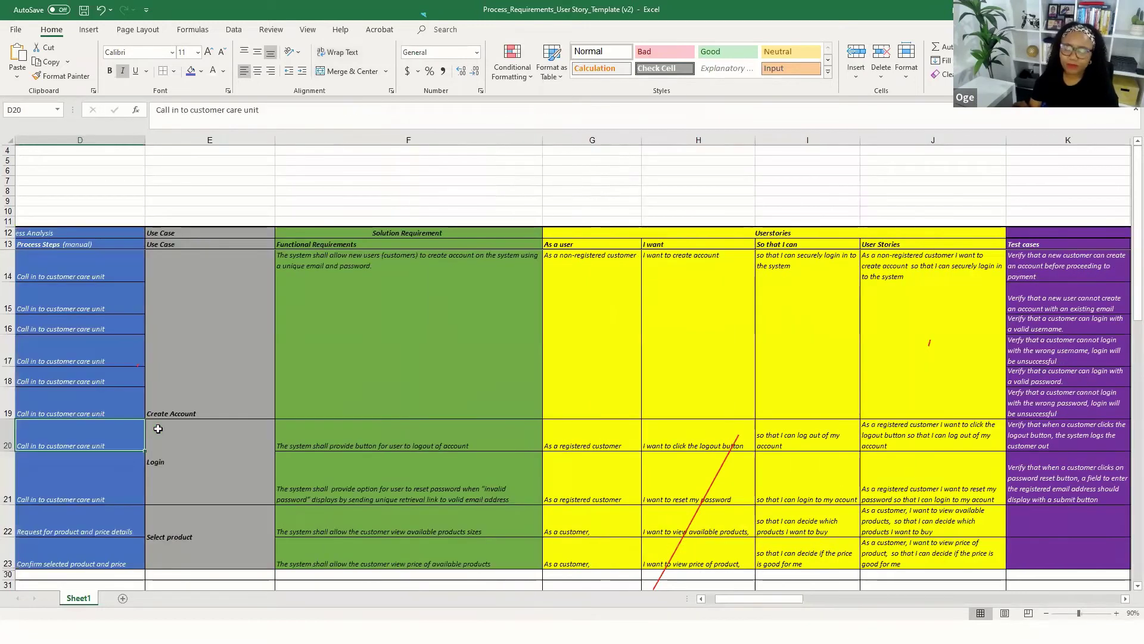